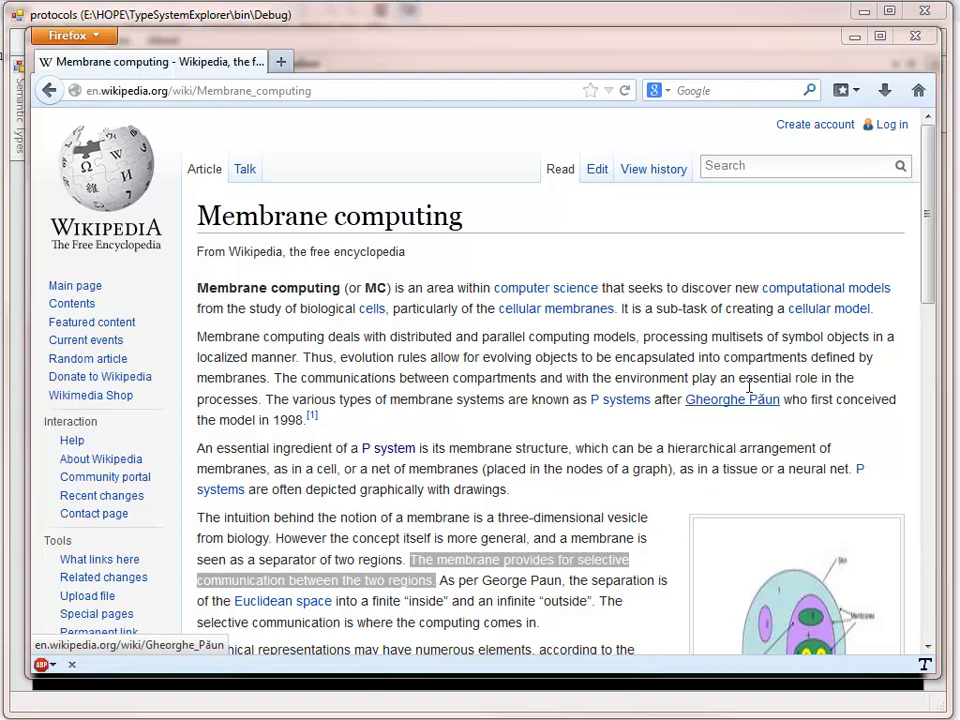
Leave the Firefox Membrane computing article and return to HOPE's empty Visualizer.
click(460, 50)
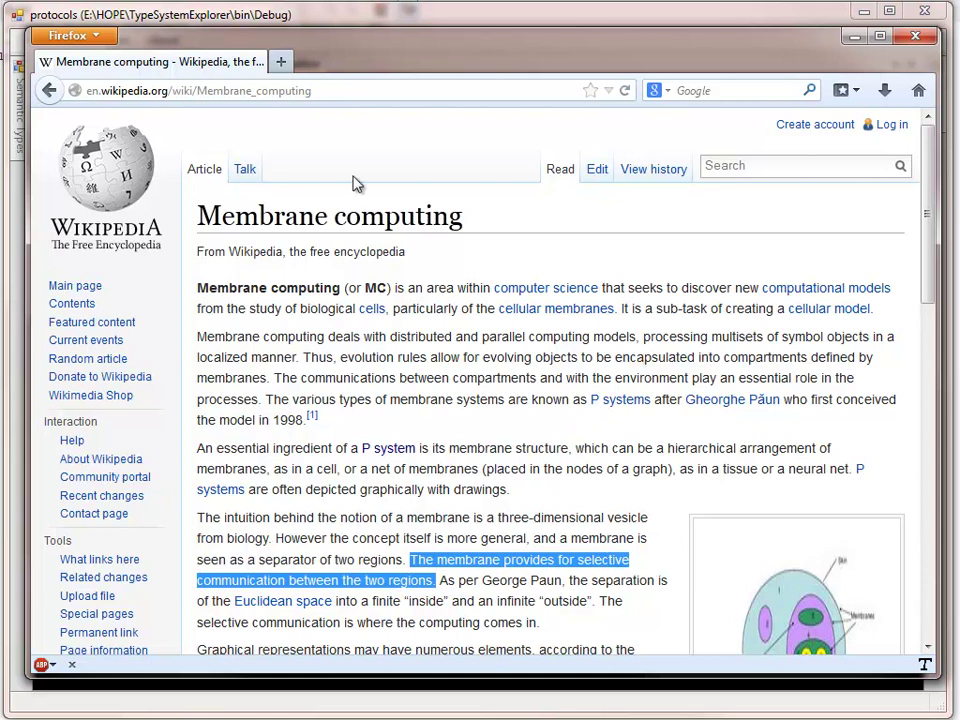
key(alt+Tab)
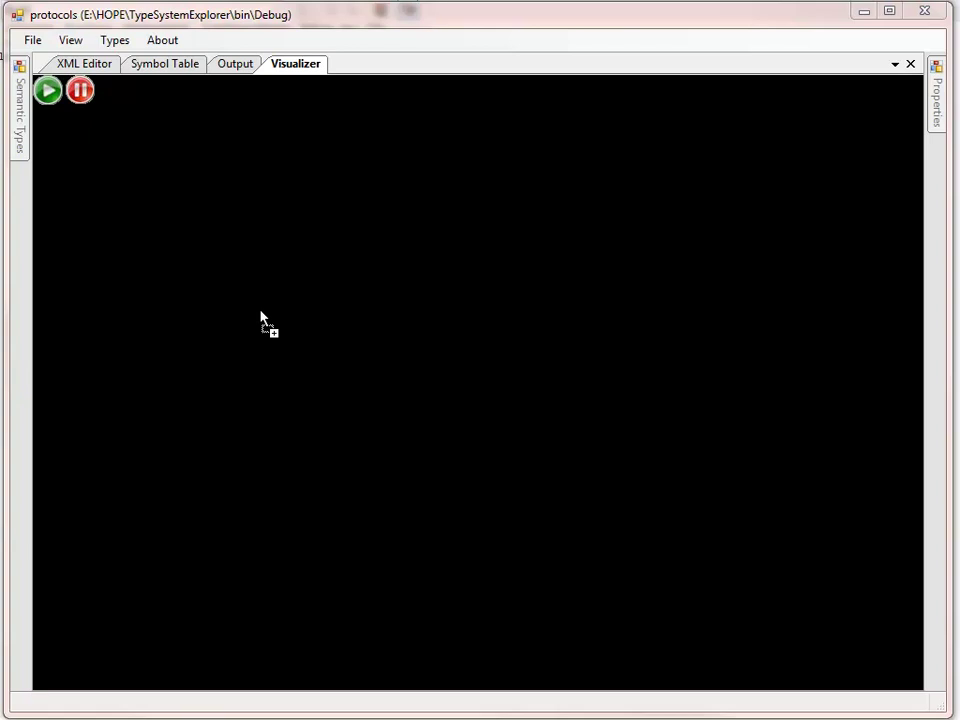
Separate Heartbeat from the overlapping Logger and add a second Heartbeat–Logger pair.
drag(261, 294, 378, 343)
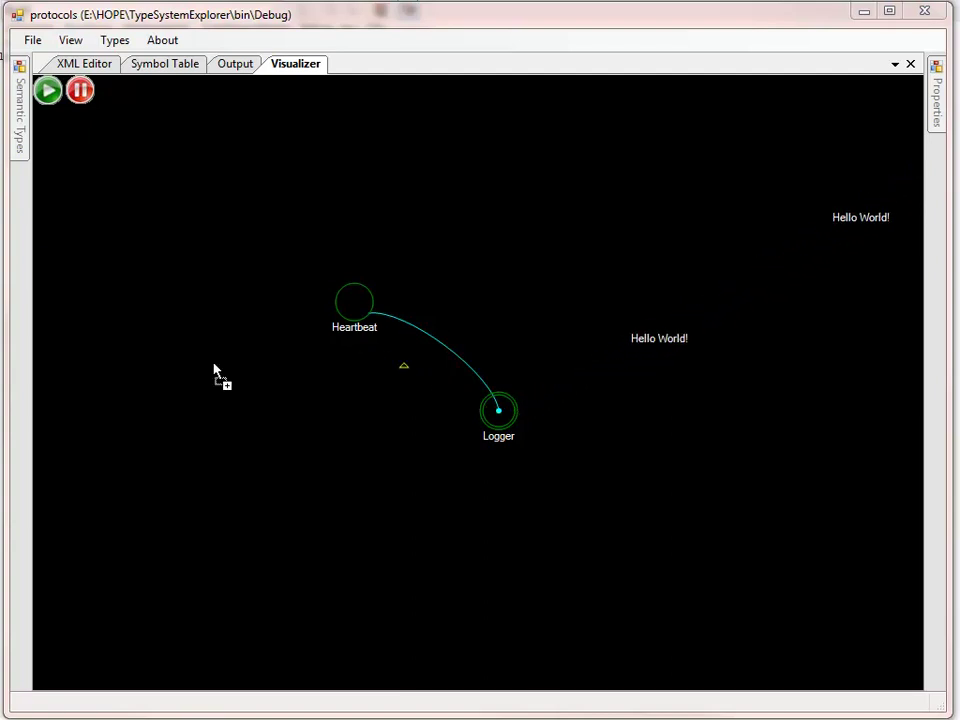
drag(214, 375, 377, 524)
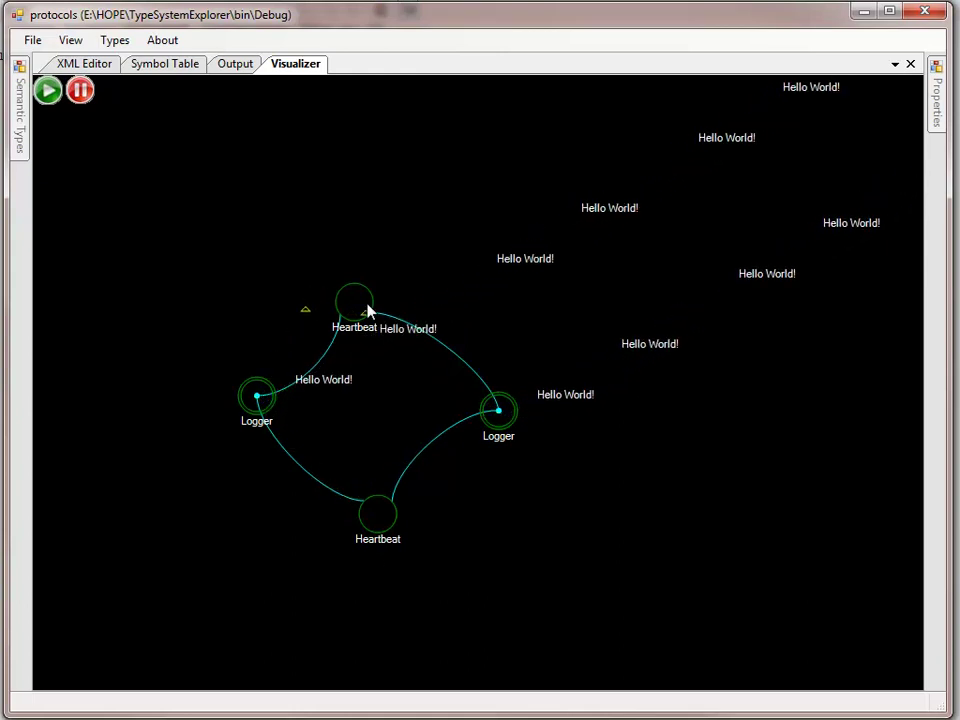
Rearrange the nodes and wrap each Heartbeat–Logger pair in its own membrane.
drag(362, 304, 447, 266)
drag(499, 409, 574, 381)
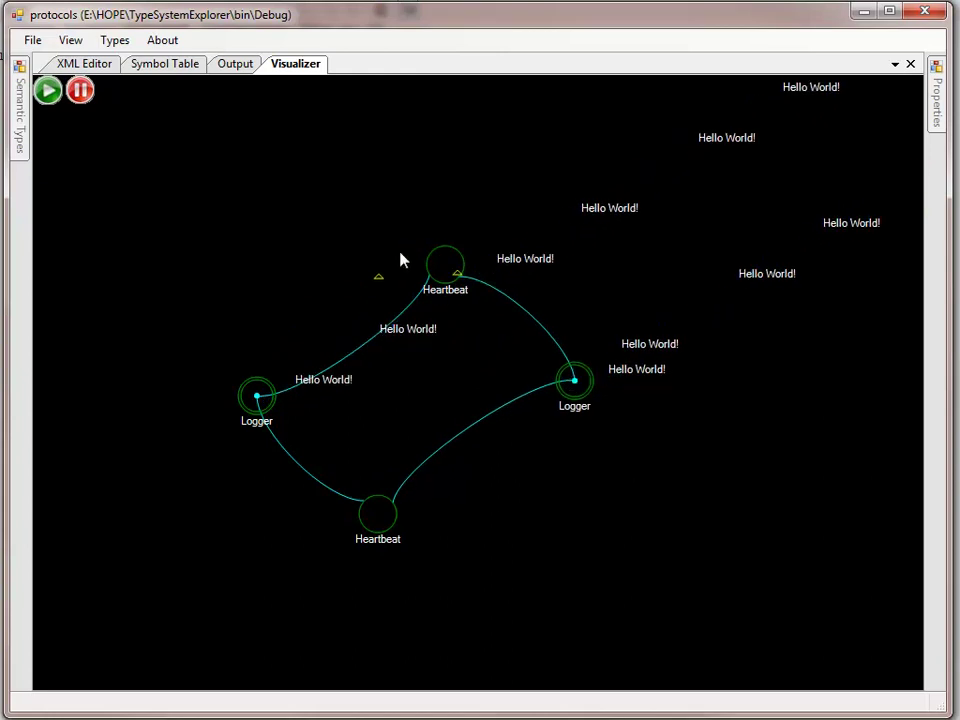
drag(389, 215, 666, 446)
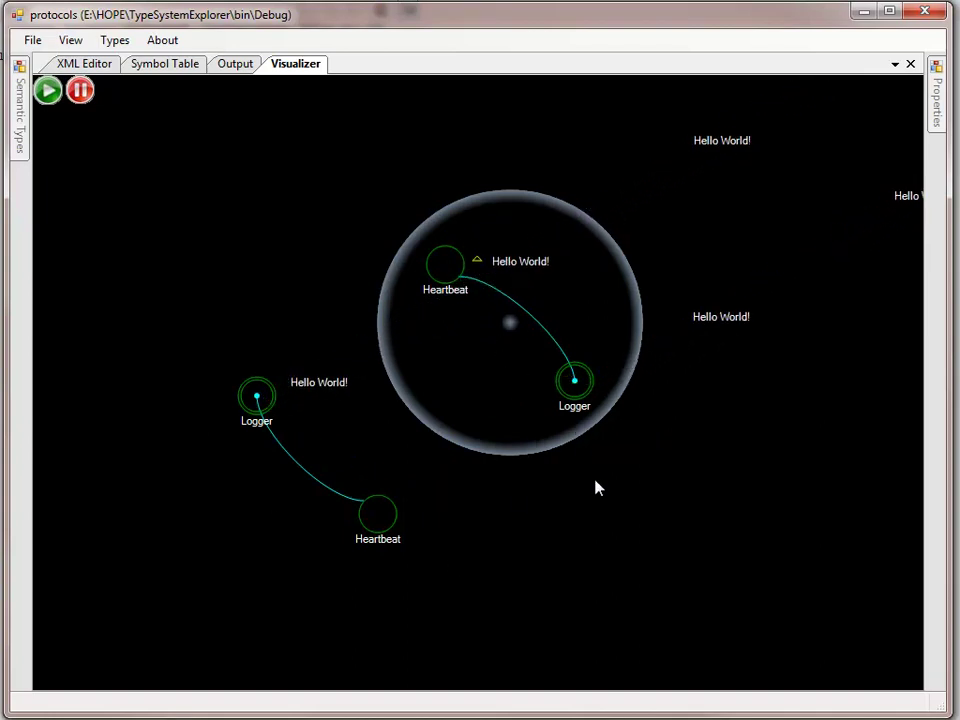
drag(184, 360, 445, 575)
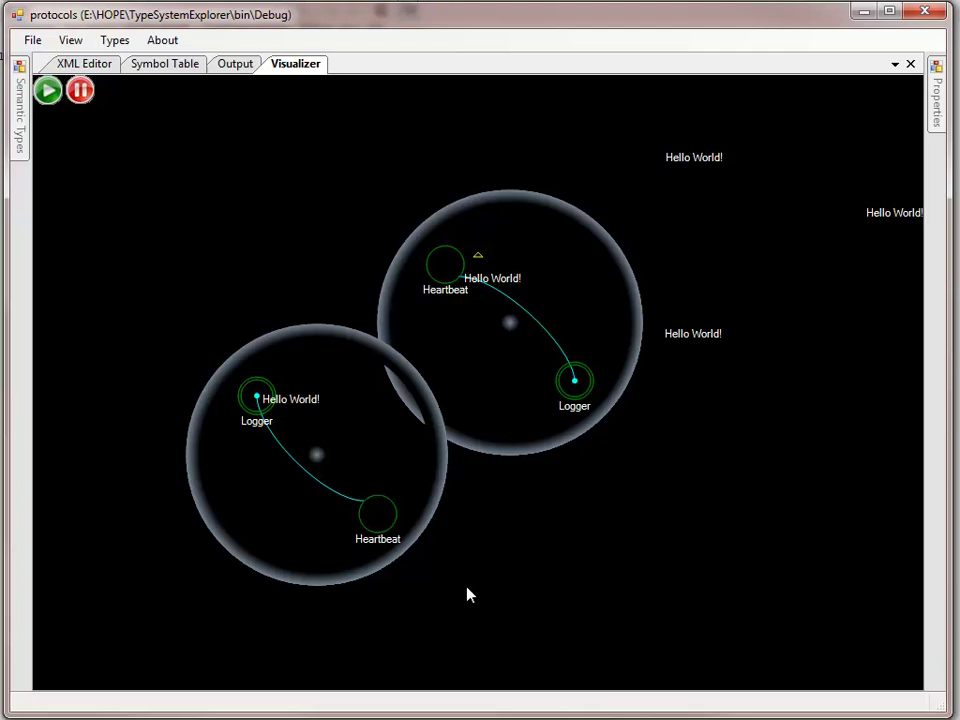
Position the two membranes apart, one on the left and one on the right.
drag(318, 462, 227, 302)
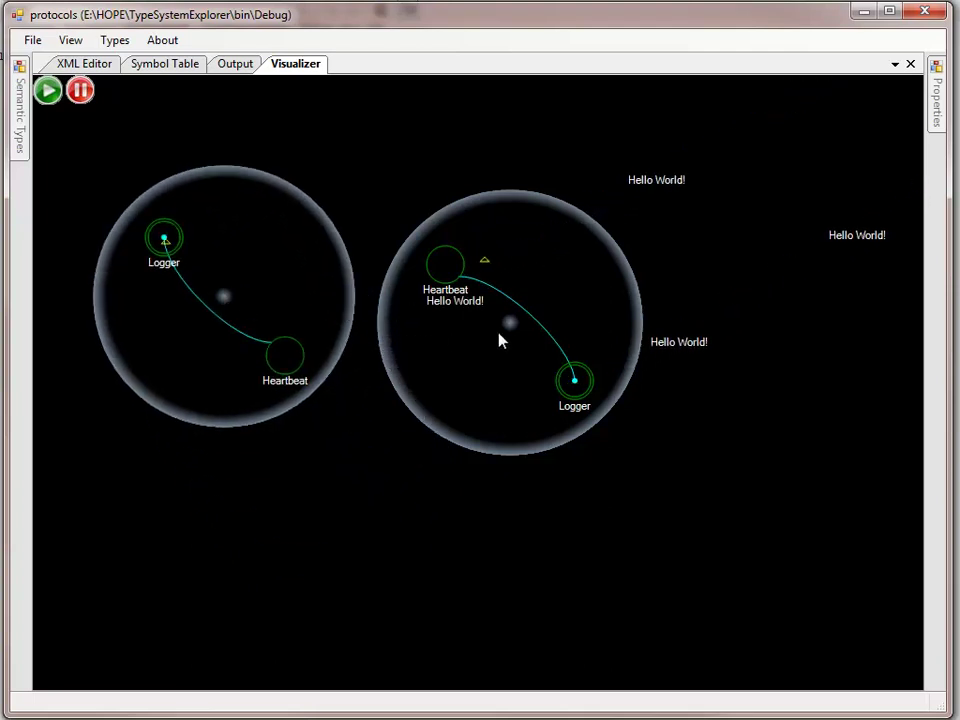
drag(510, 330, 648, 304)
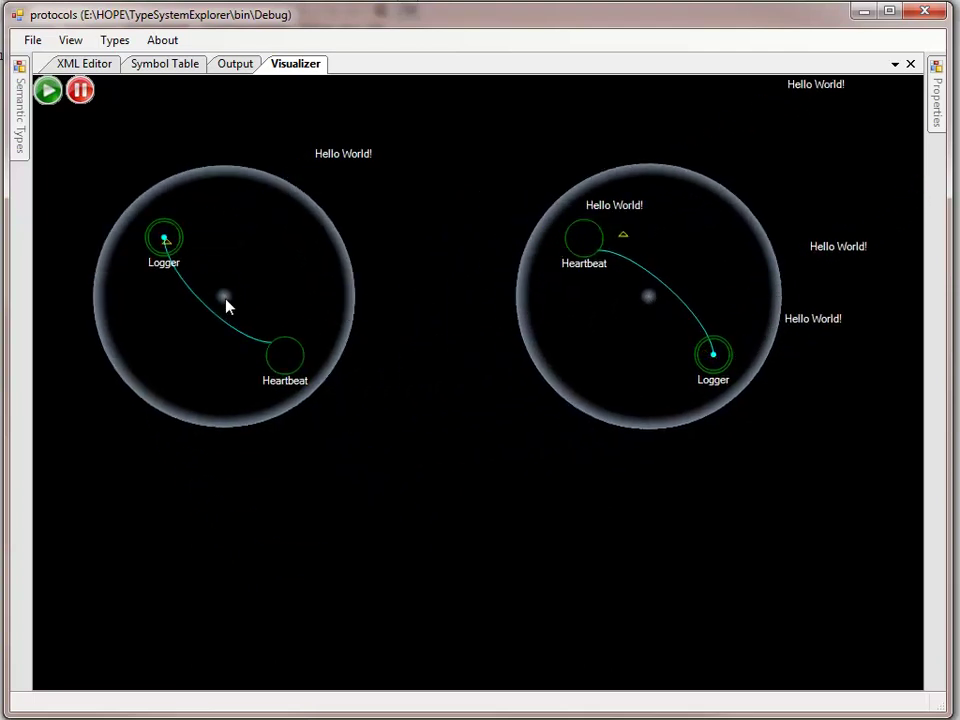
drag(227, 305, 264, 319)
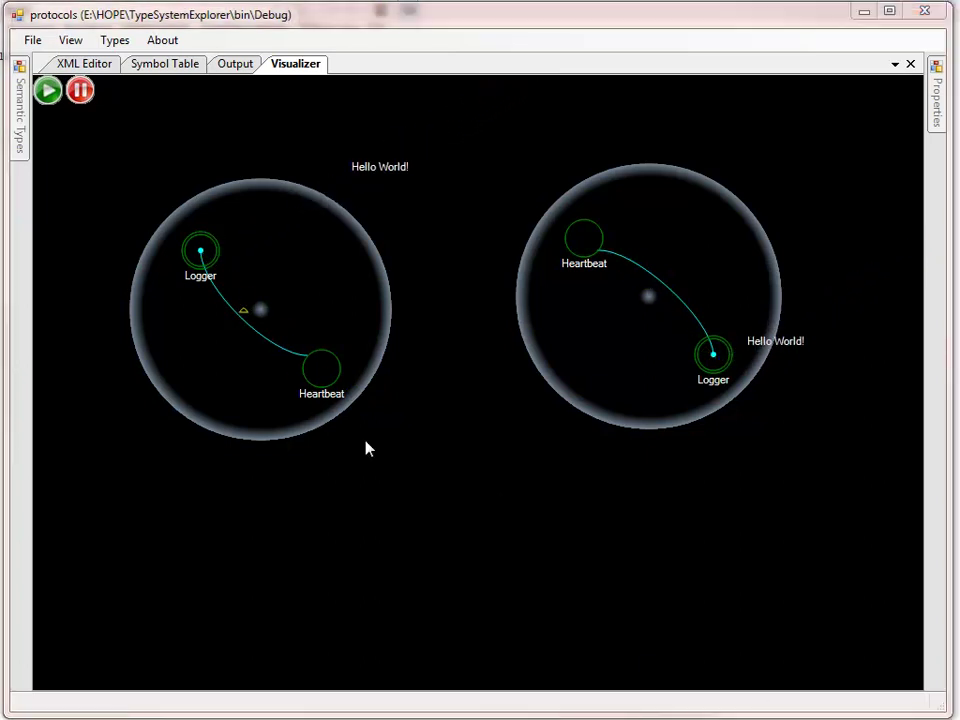
Delete the left Heartbeat and Logger, shrink the remaining membrane, and move its Logger outside.
drag(268, 319, 290, 345)
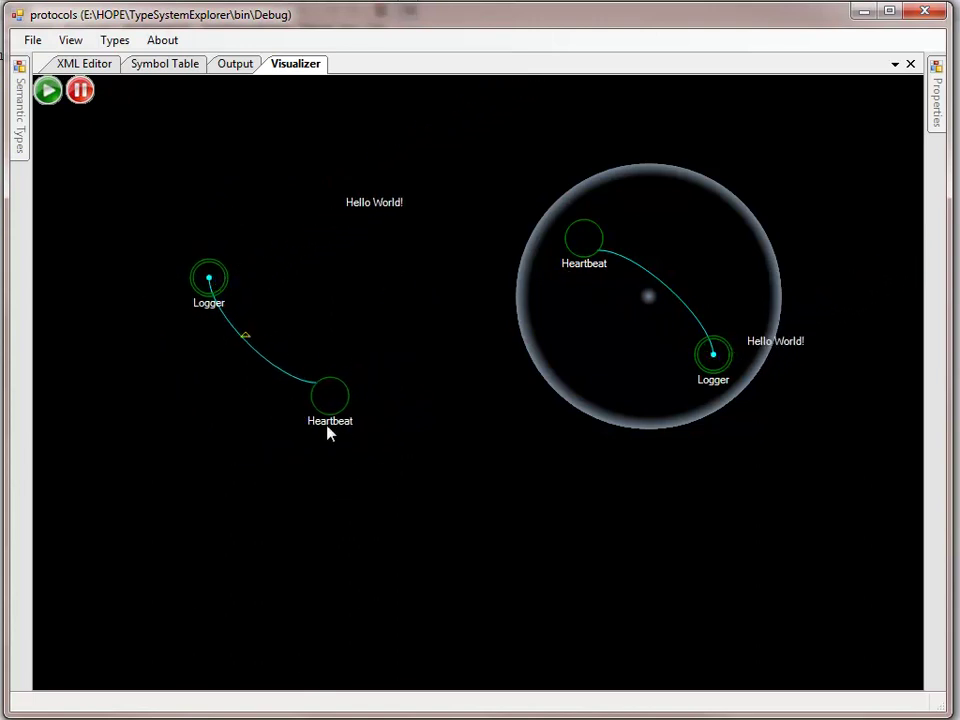
drag(331, 413, 955, 515)
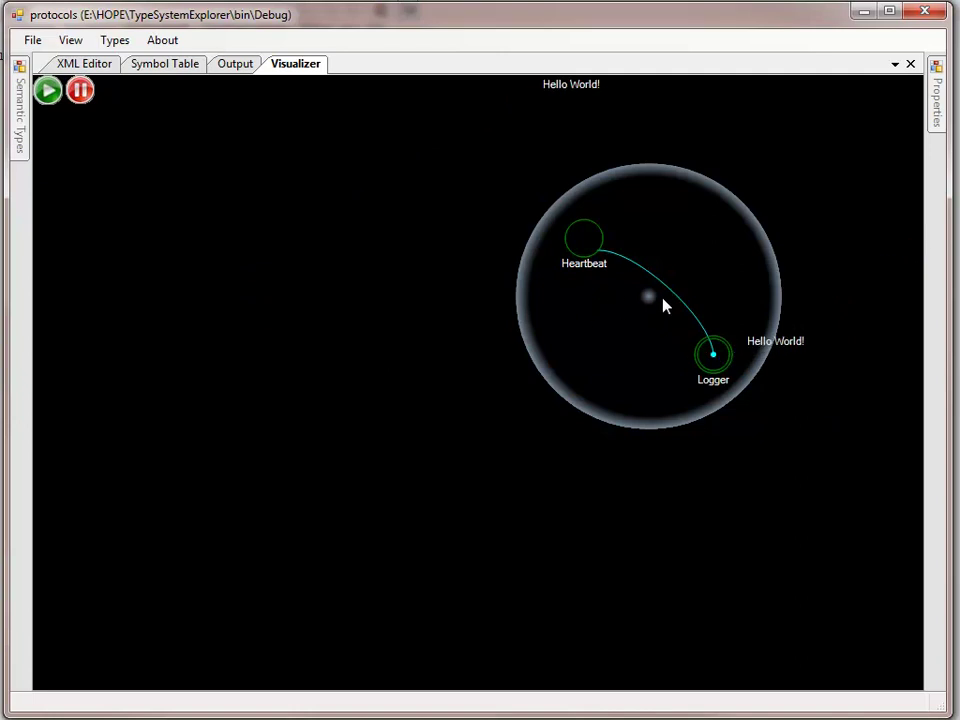
mouse_move(583, 249)
mouse_down()
mouse_move(583, 279)
mouse_move(585, 262)
mouse_up()
drag(713, 355, 484, 386)
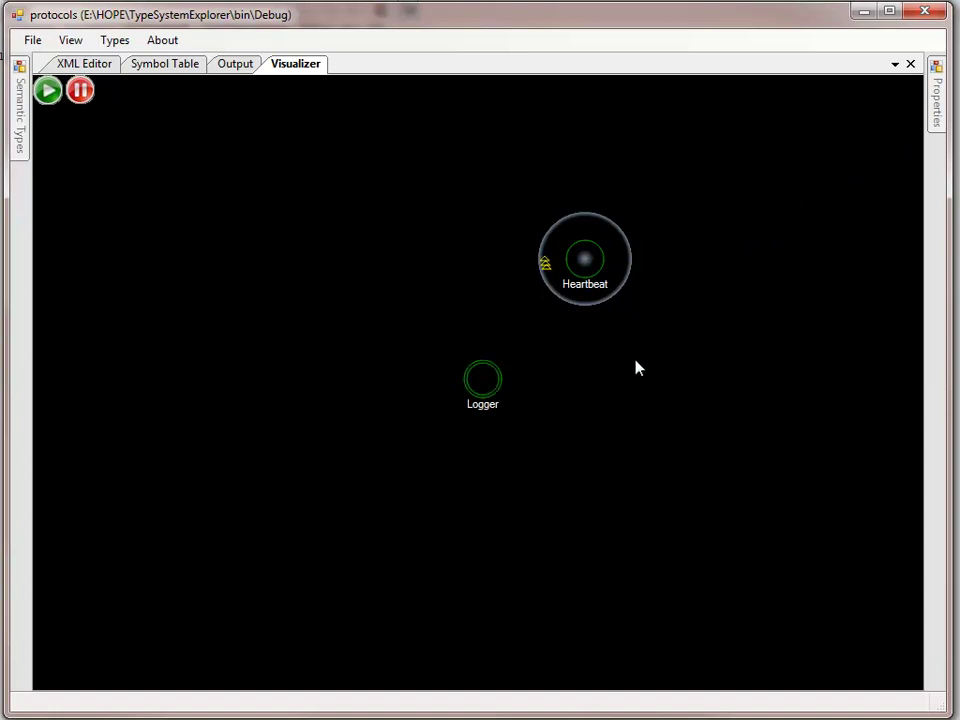
Make Heartbeat's membrane permeable to outgoing DebugMessage so Hello World reaches Logger.
double_click(620, 268)
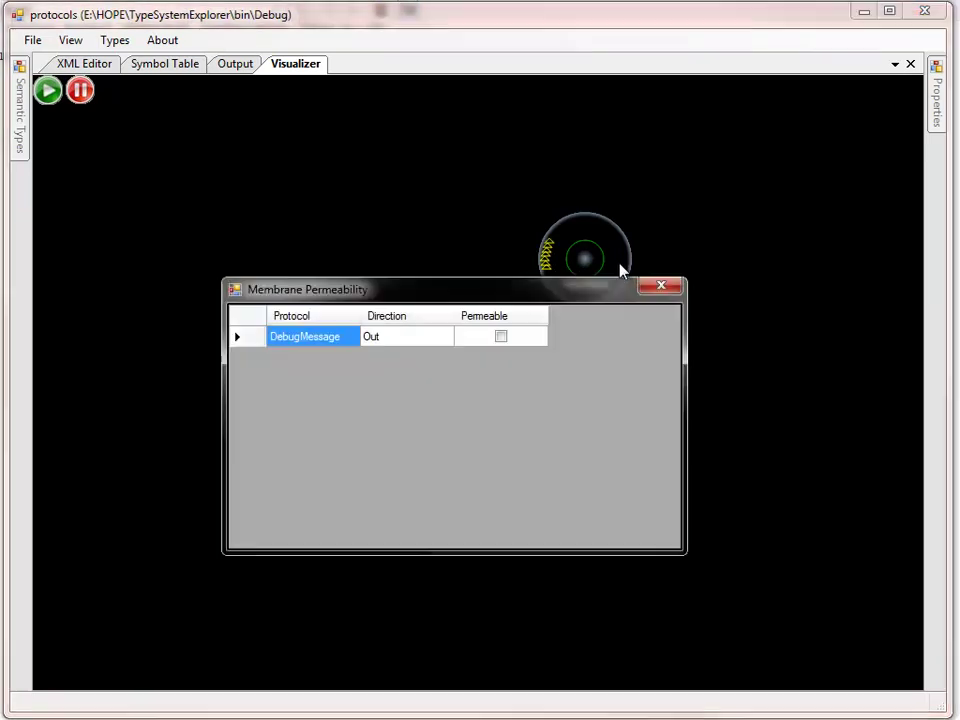
drag(494, 298, 657, 400)
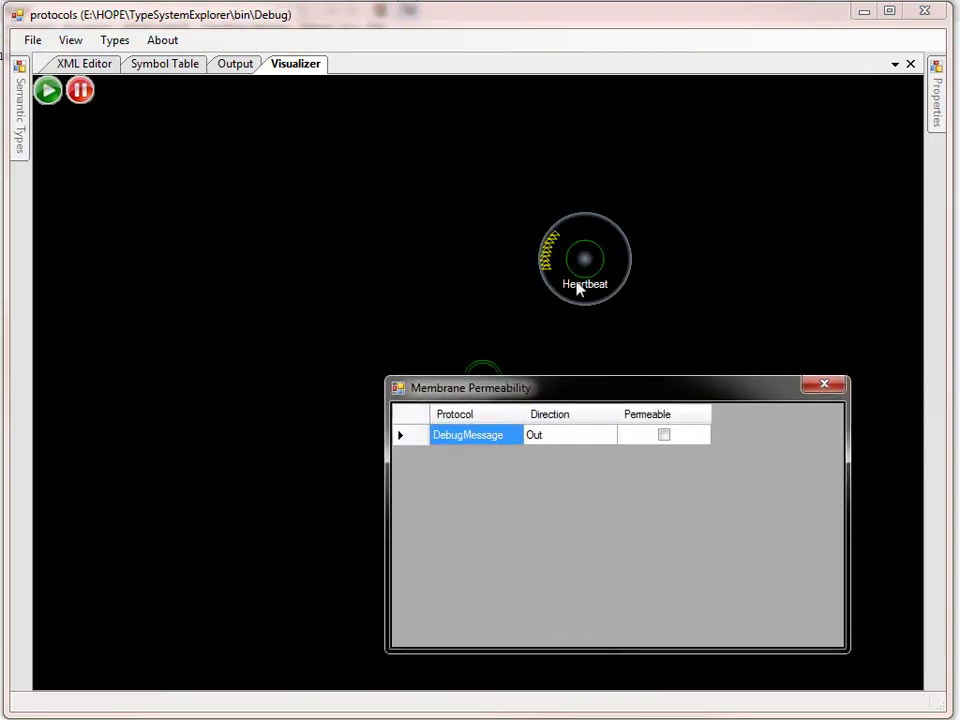
click(664, 436)
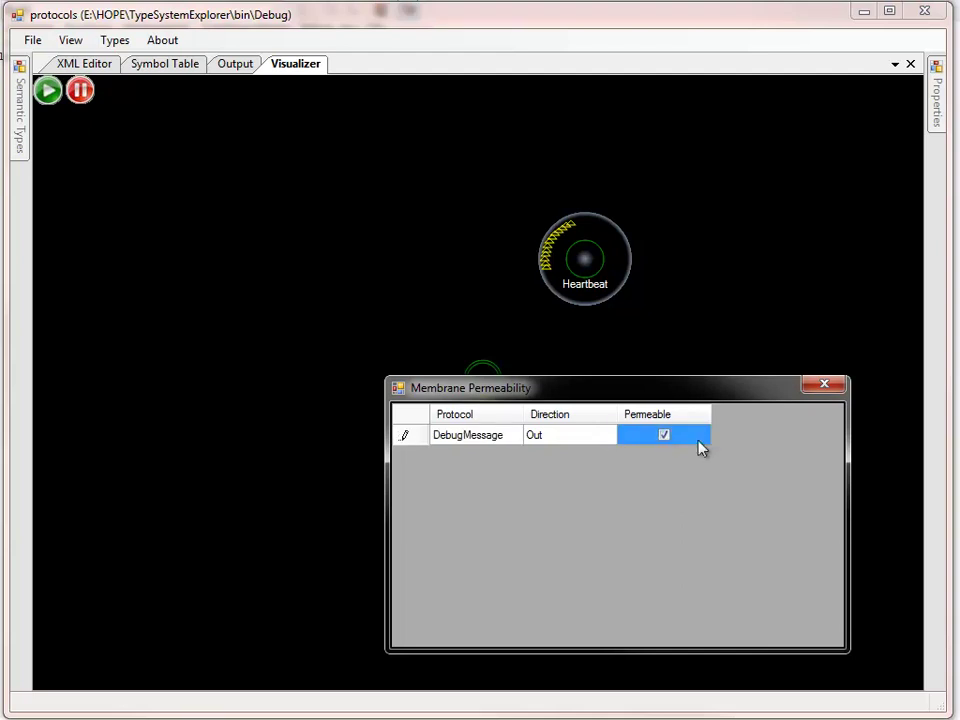
click(826, 386)
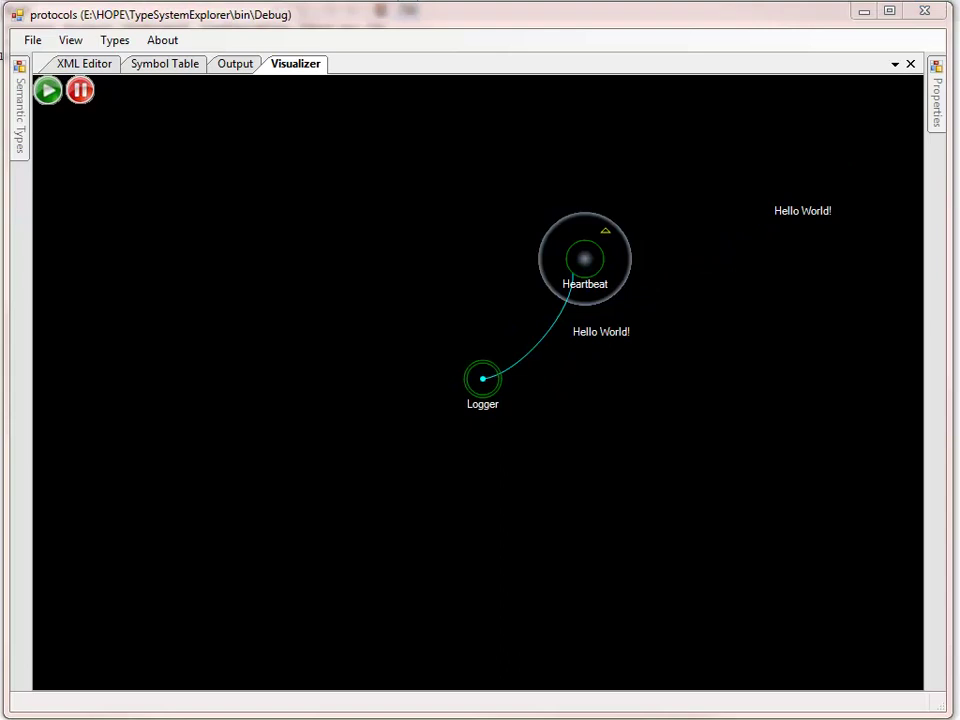
Make Logger's membrane permeable to incoming DebugMessage so Heartbeat's Hello World messages arrive.
drag(591, 272, 638, 279)
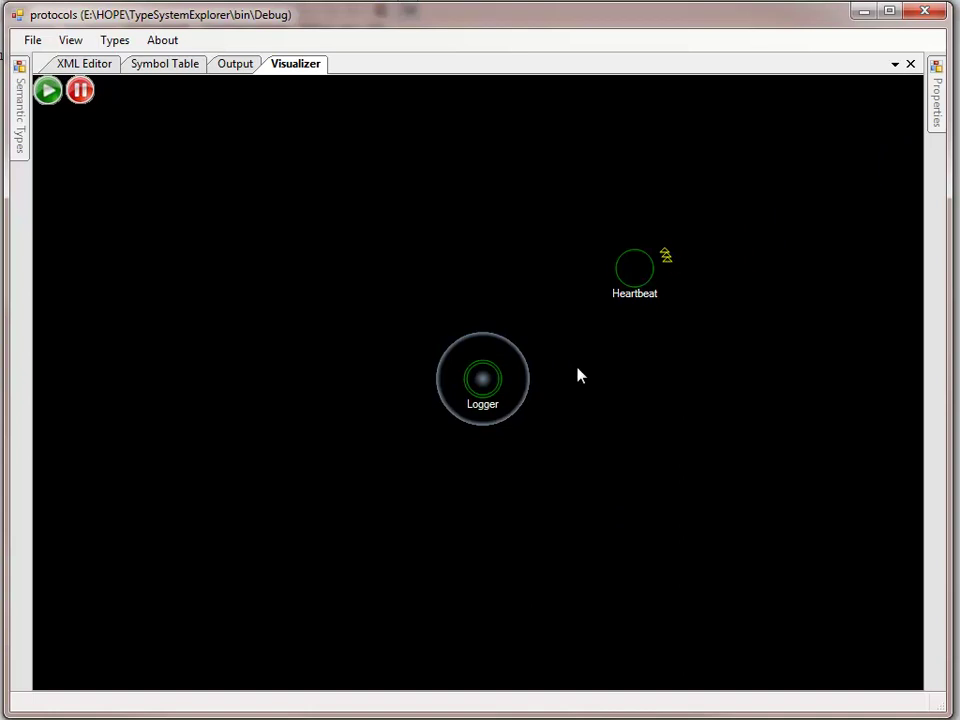
double_click(518, 386)
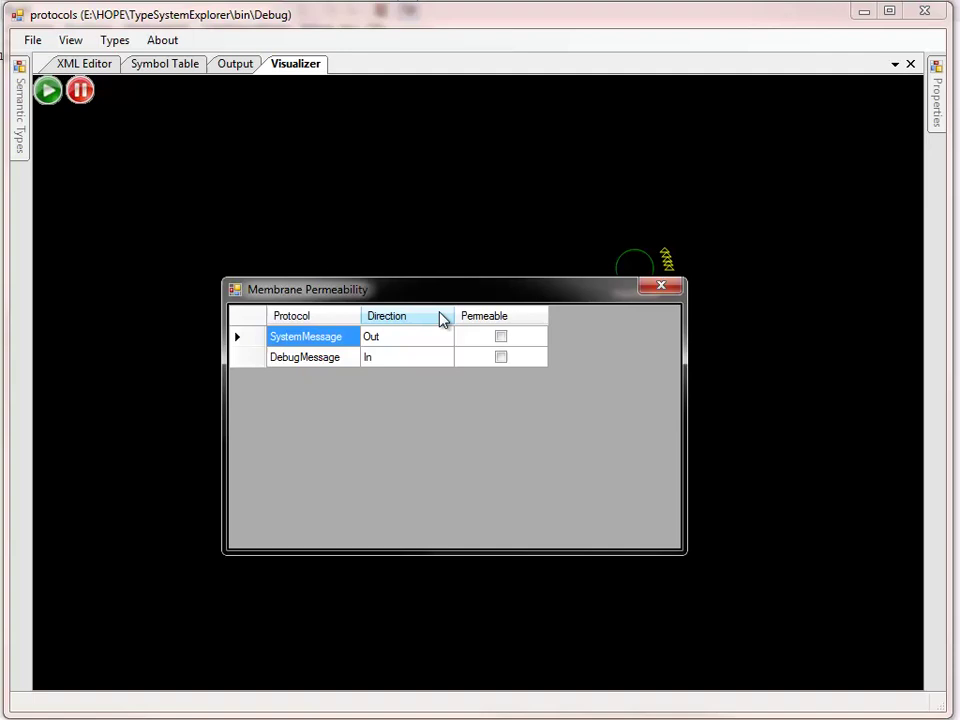
drag(441, 296, 363, 144)
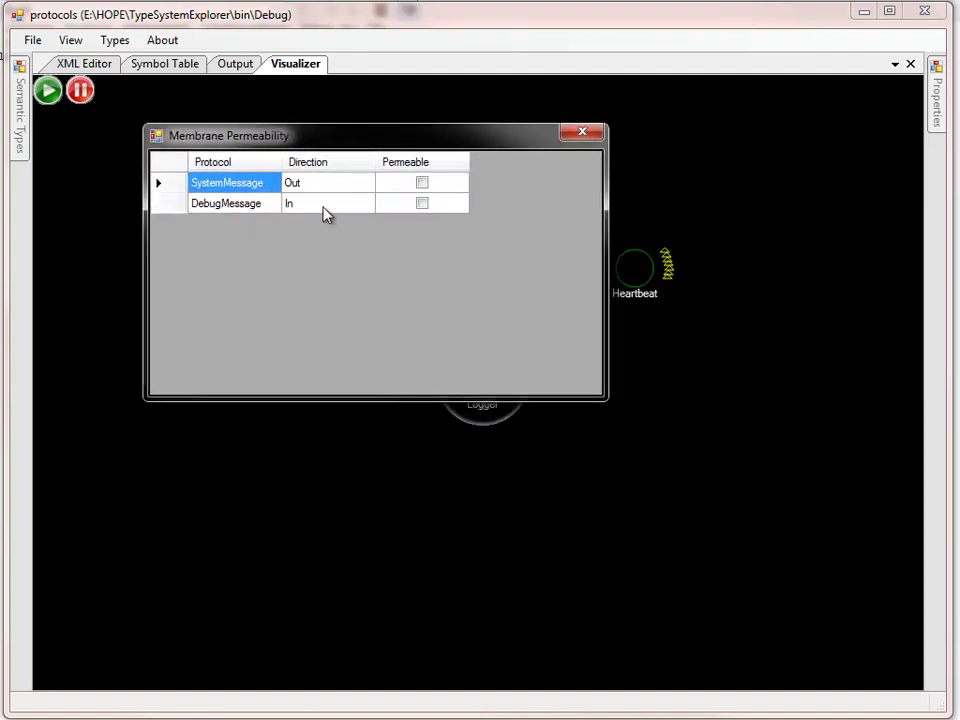
click(421, 205)
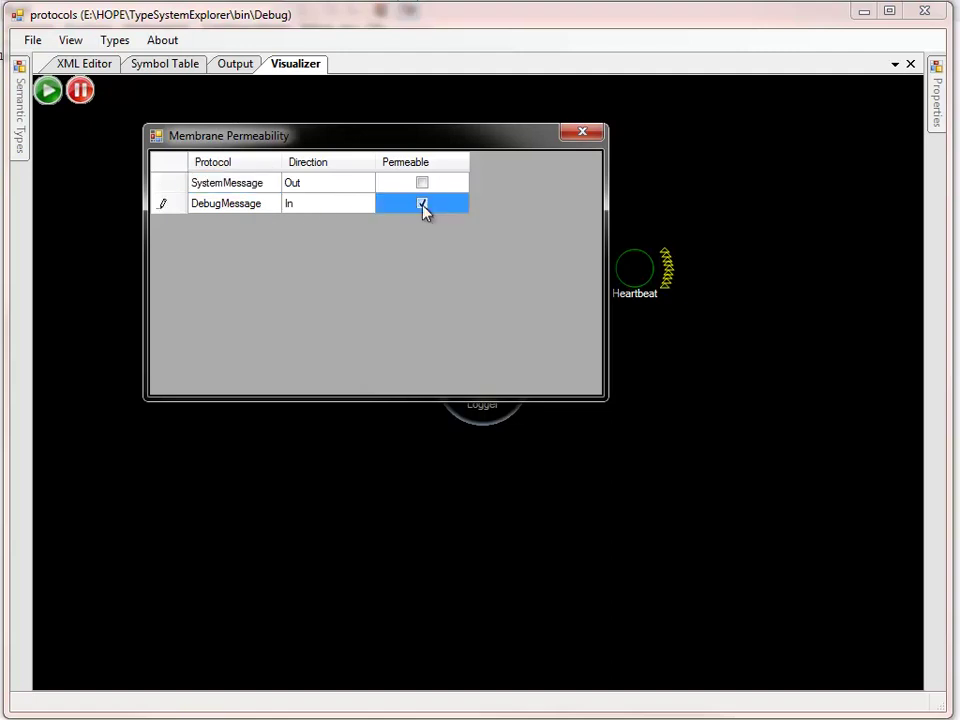
click(592, 135)
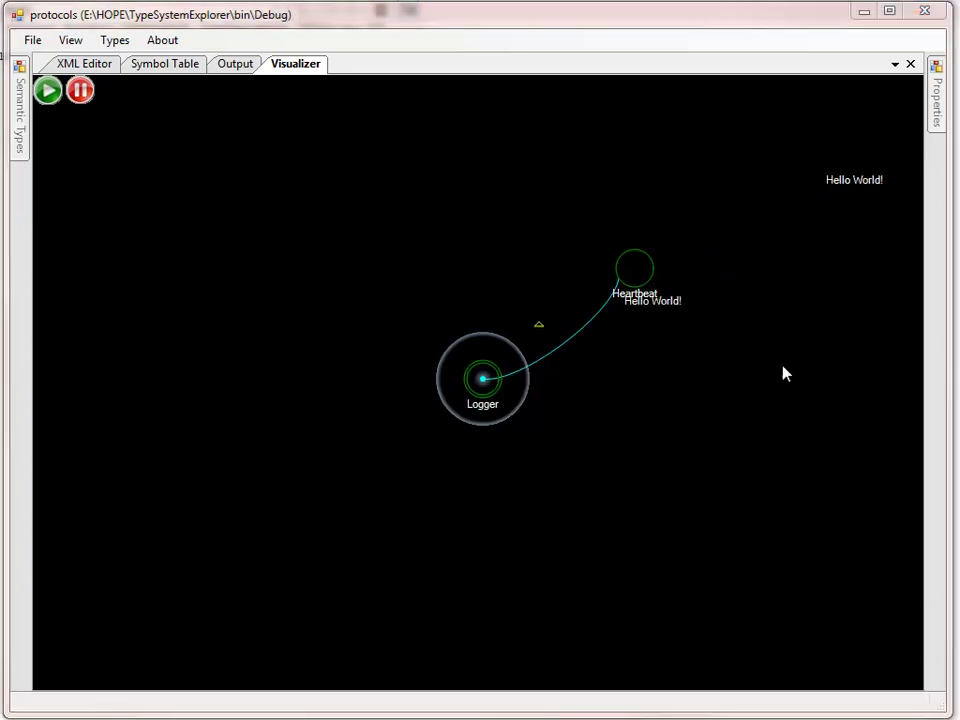
Remove Heartbeat and Logger and place a Thumbnail Converter, Thumbnail Viewer and Image Viewer set.
drag(636, 271, 953, 345)
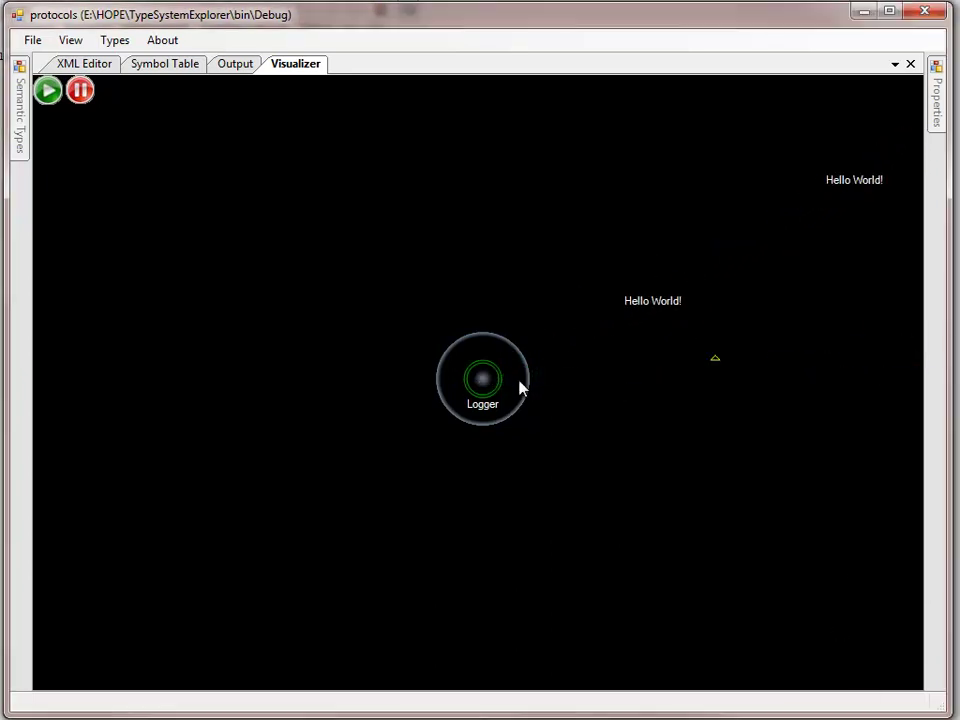
drag(491, 384, 497, 375)
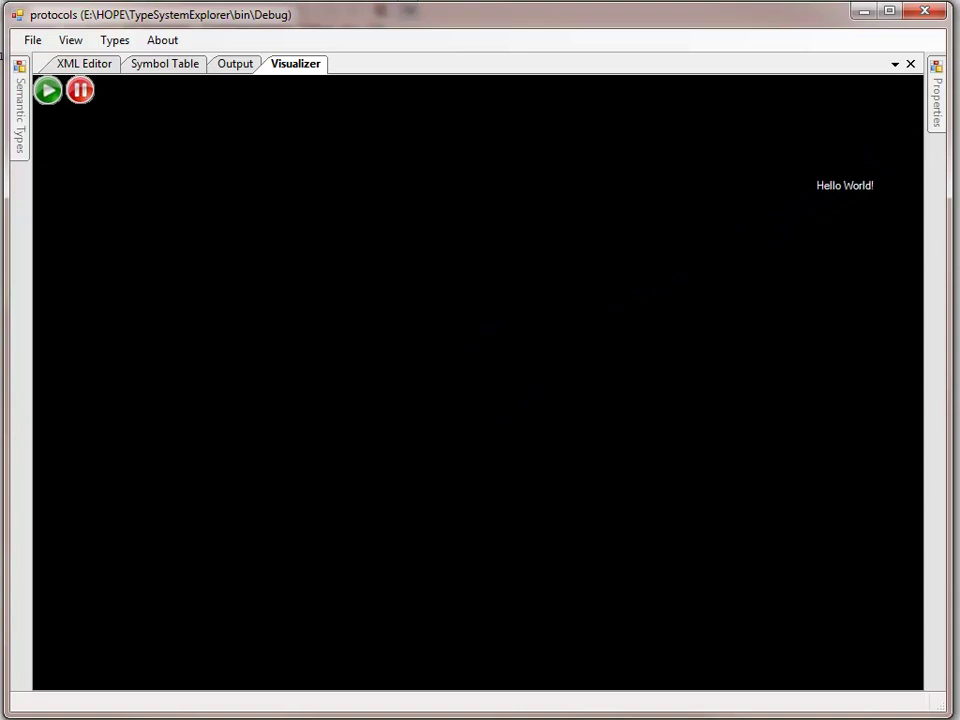
drag(359, 289, 526, 376)
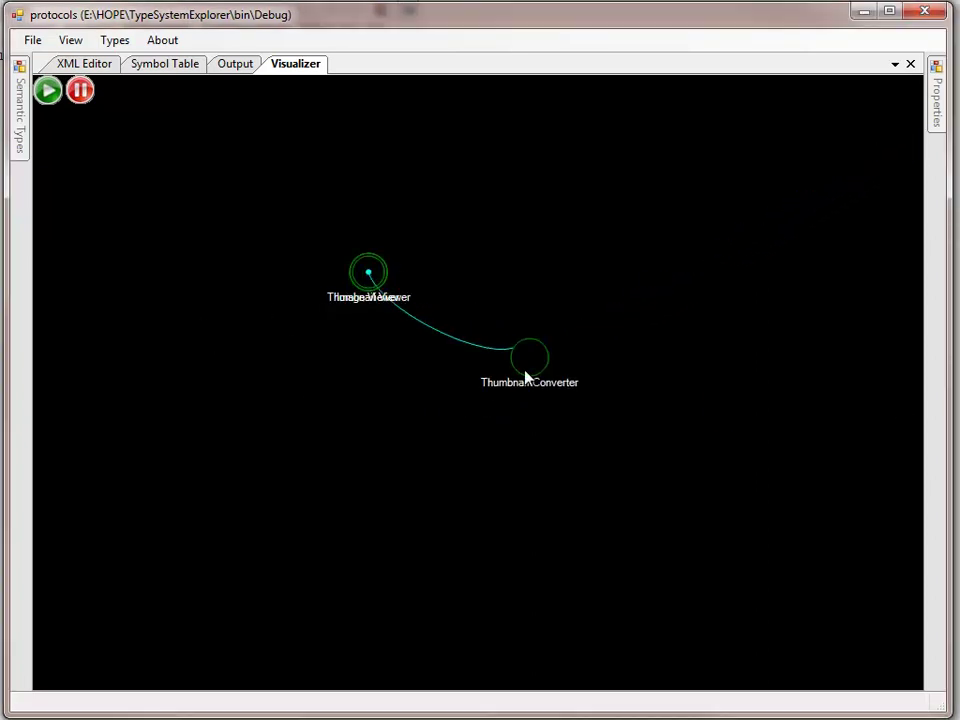
drag(366, 281, 366, 386)
drag(521, 369, 266, 326)
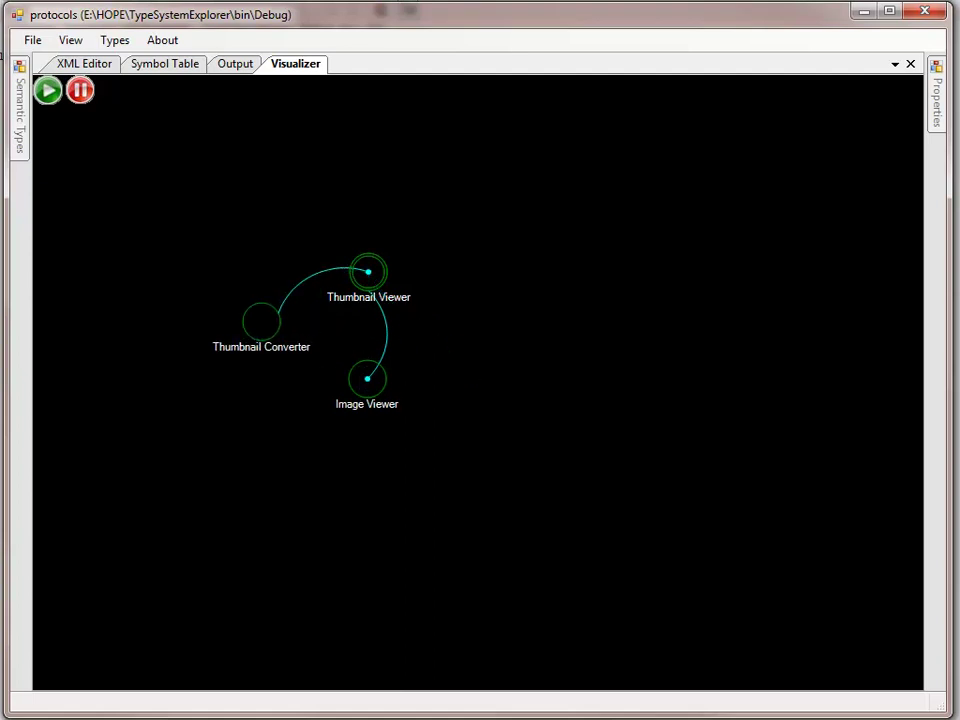
Add a second Thumbnail Converter, Thumbnail Viewer and Image Viewer set on the right.
drag(546, 334, 686, 242)
drag(632, 289, 750, 360)
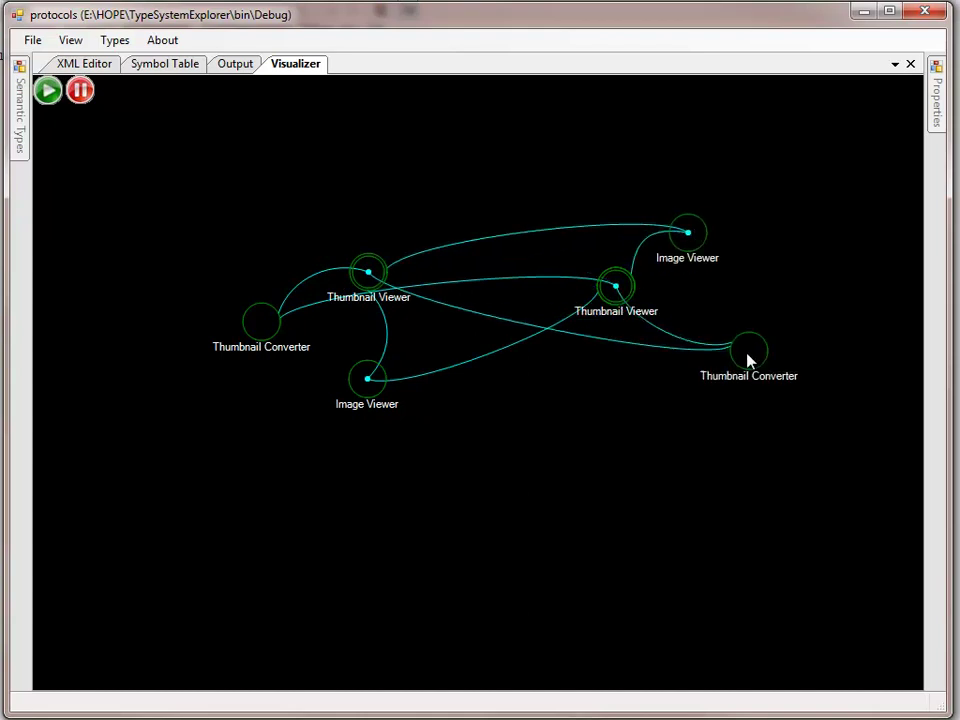
drag(615, 296, 621, 318)
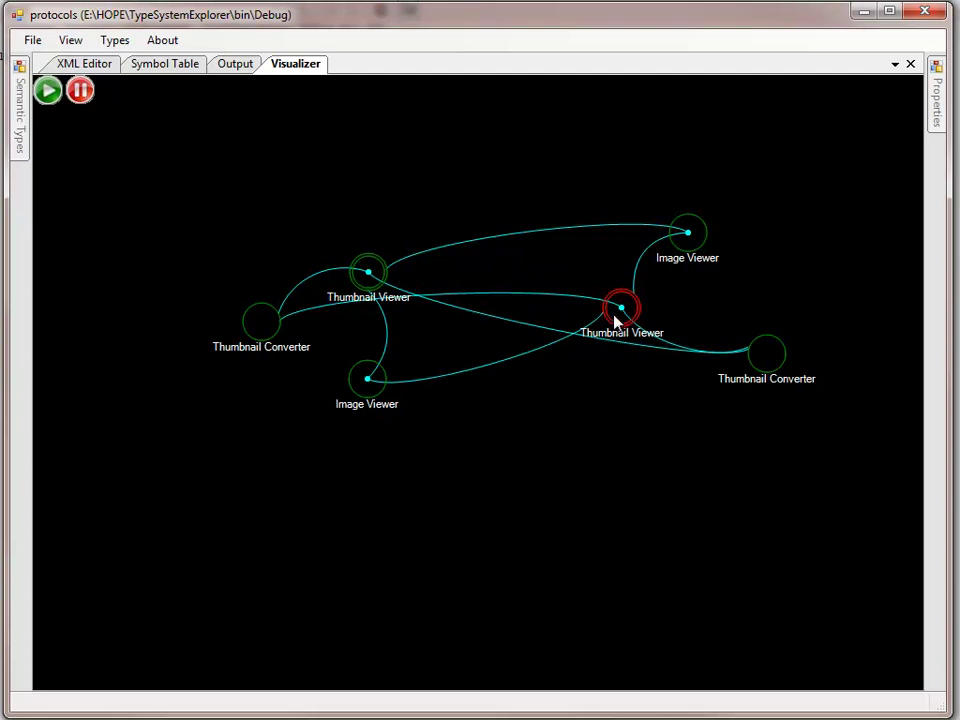
Enclose each trio in its own membrane, arrange them, and send images to show thumbnails.
drag(540, 198, 836, 414)
drag(182, 216, 364, 390)
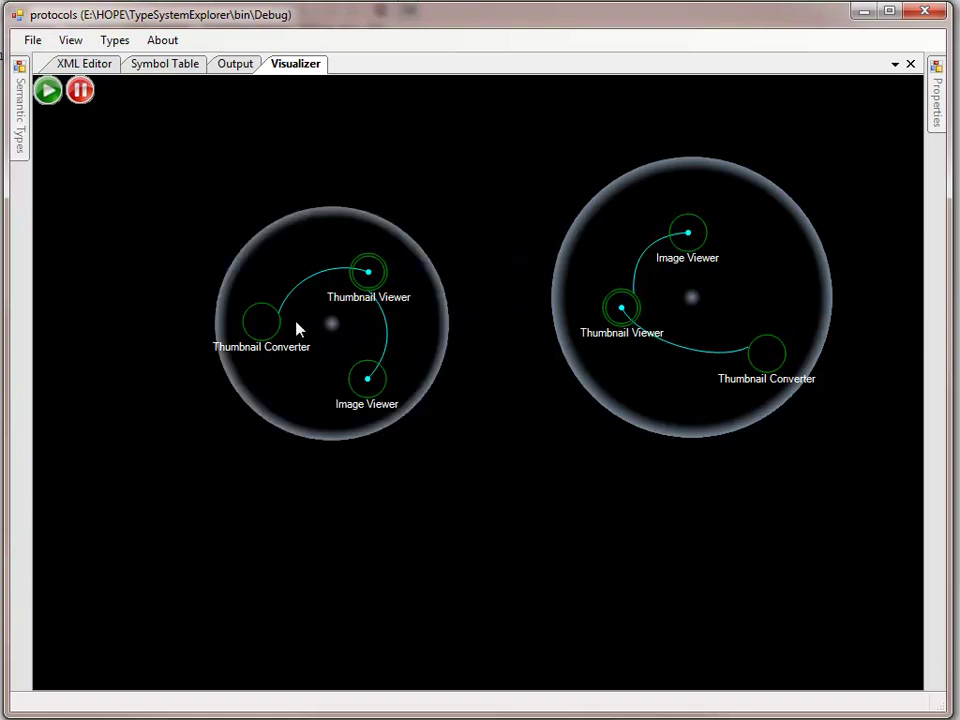
drag(334, 330, 246, 392)
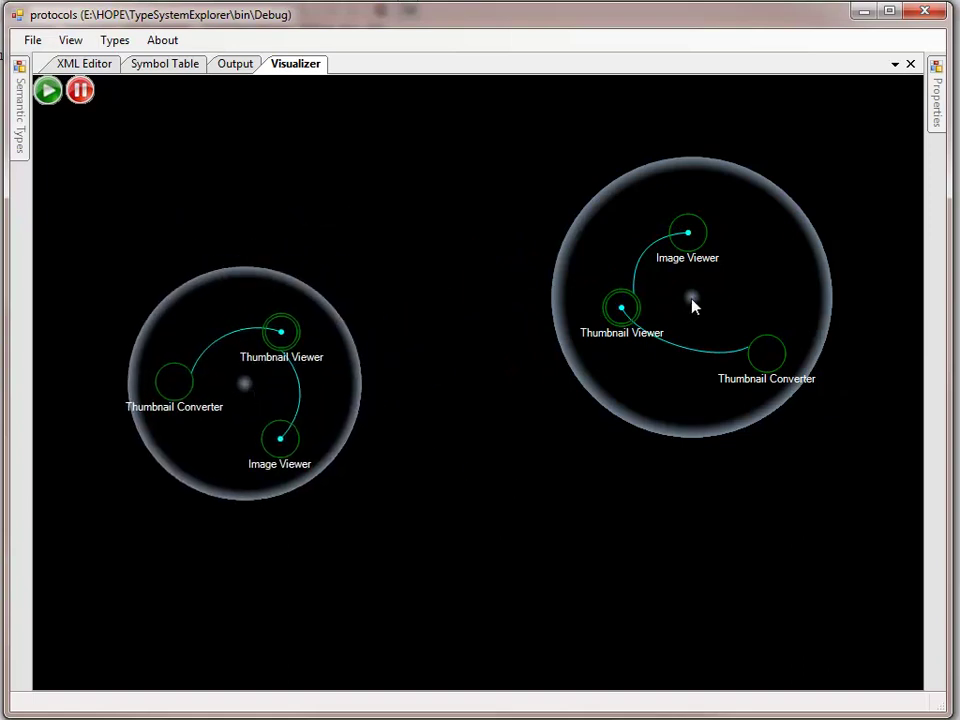
drag(693, 306, 693, 376)
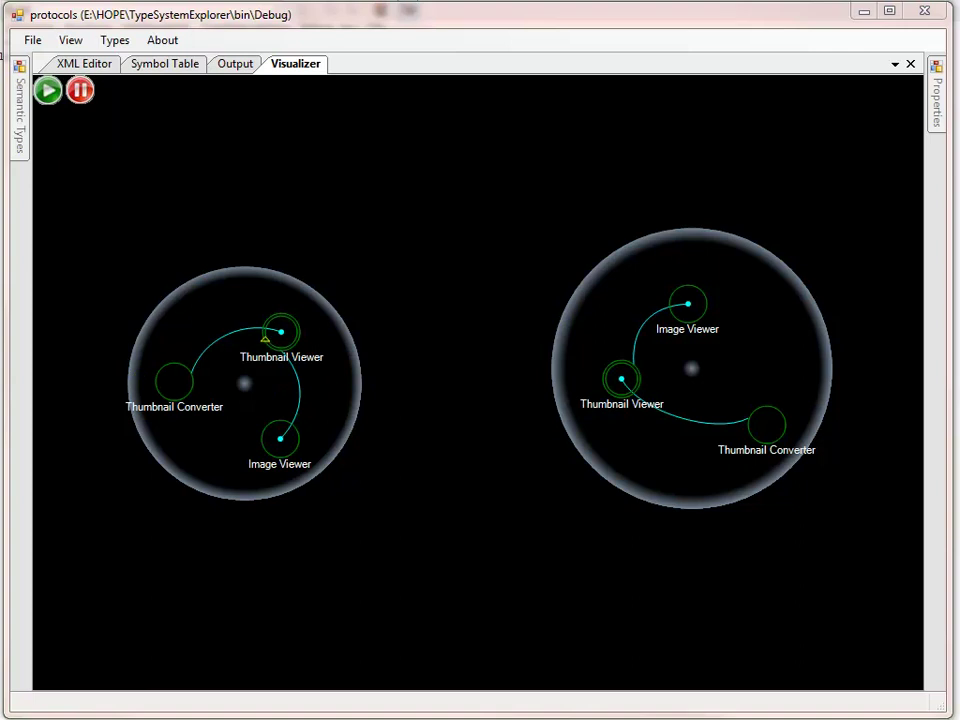
drag(657, 452, 662, 462)
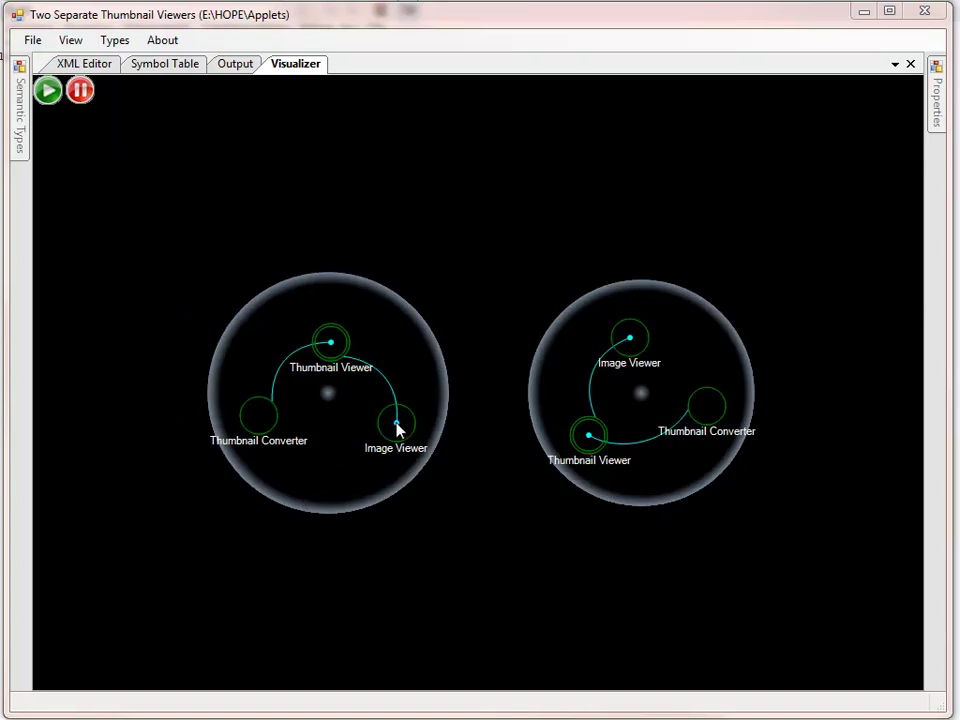
Take the Image Viewers out of both membranes, keeping one shared Image Viewer between them.
drag(397, 428, 397, 225)
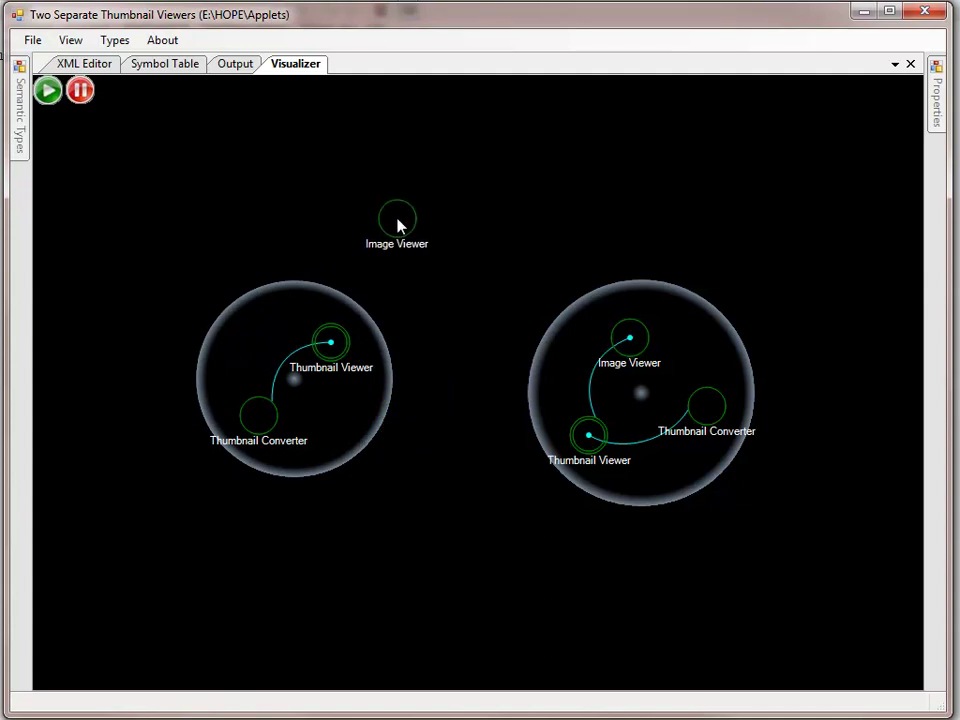
drag(629, 340, 640, 255)
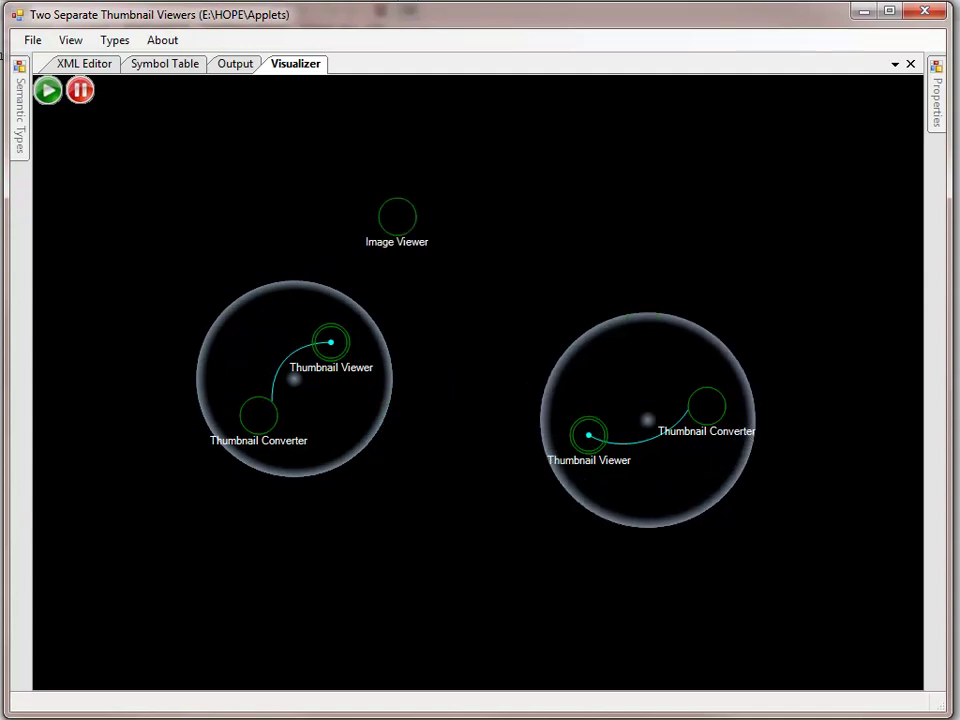
drag(416, 225, 478, 246)
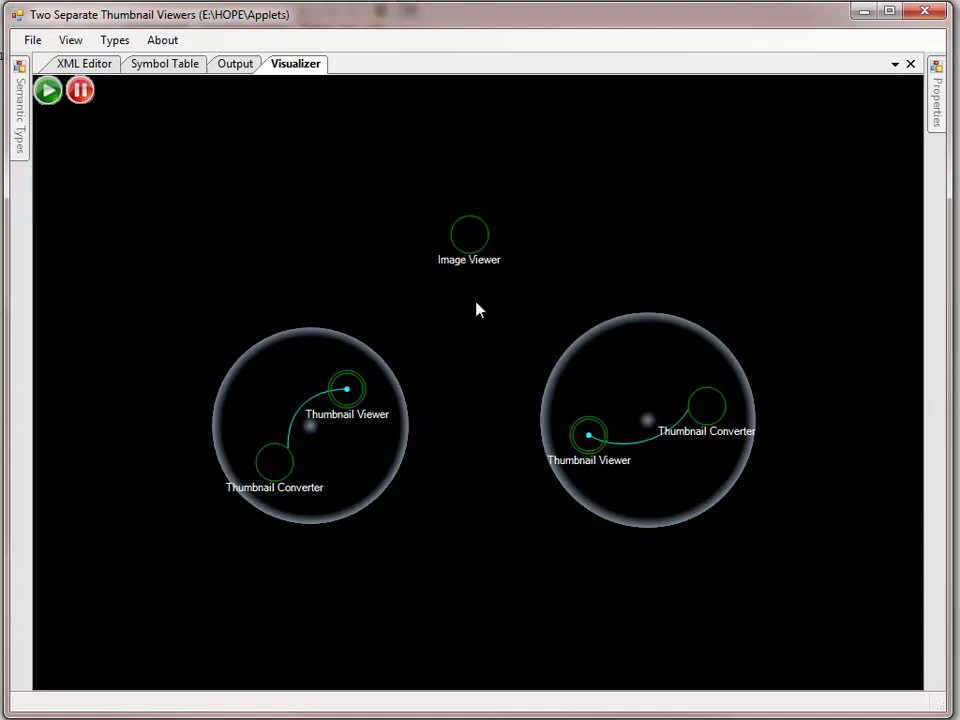
Make the left membrane permeable to ViewImage.
double_click(281, 375)
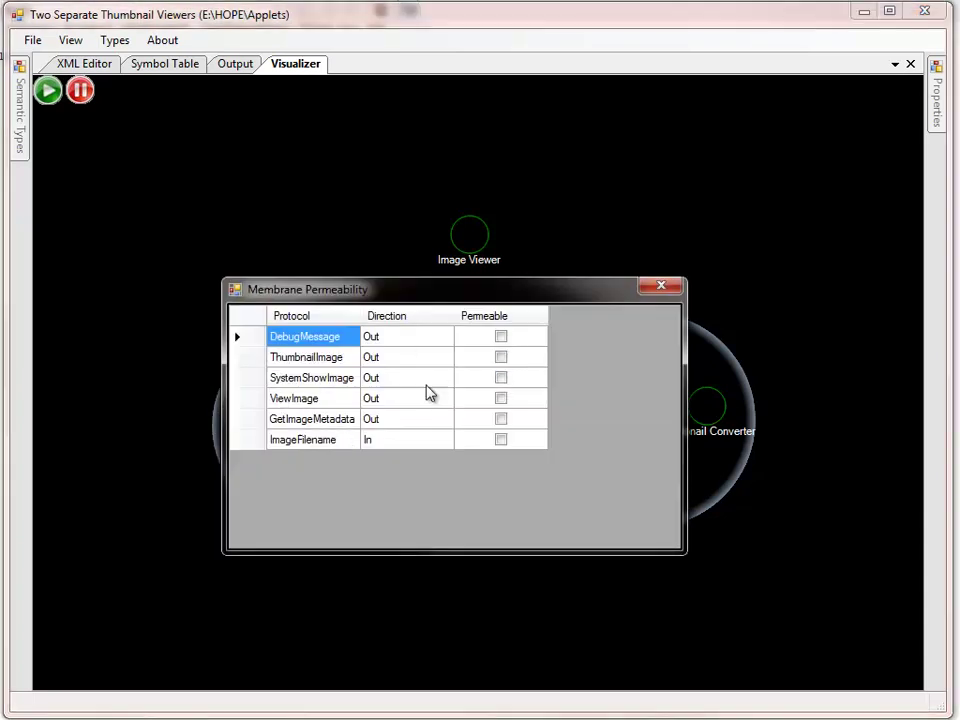
click(501, 398)
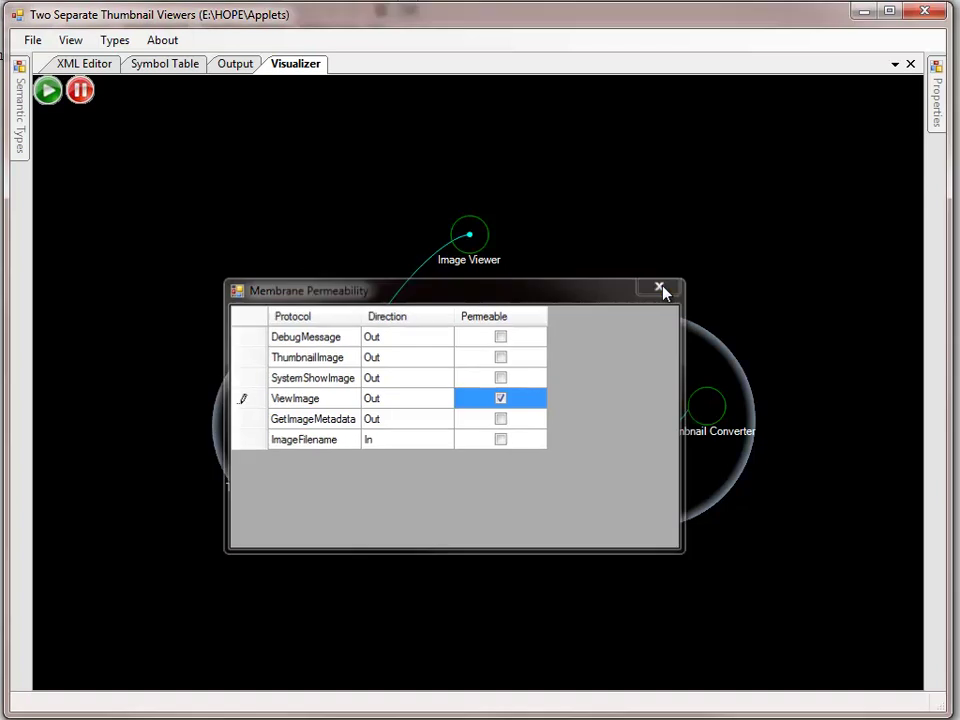
click(660, 289)
Make the right membrane permeable to ViewImage, then recheck the left membrane's setting.
double_click(604, 386)
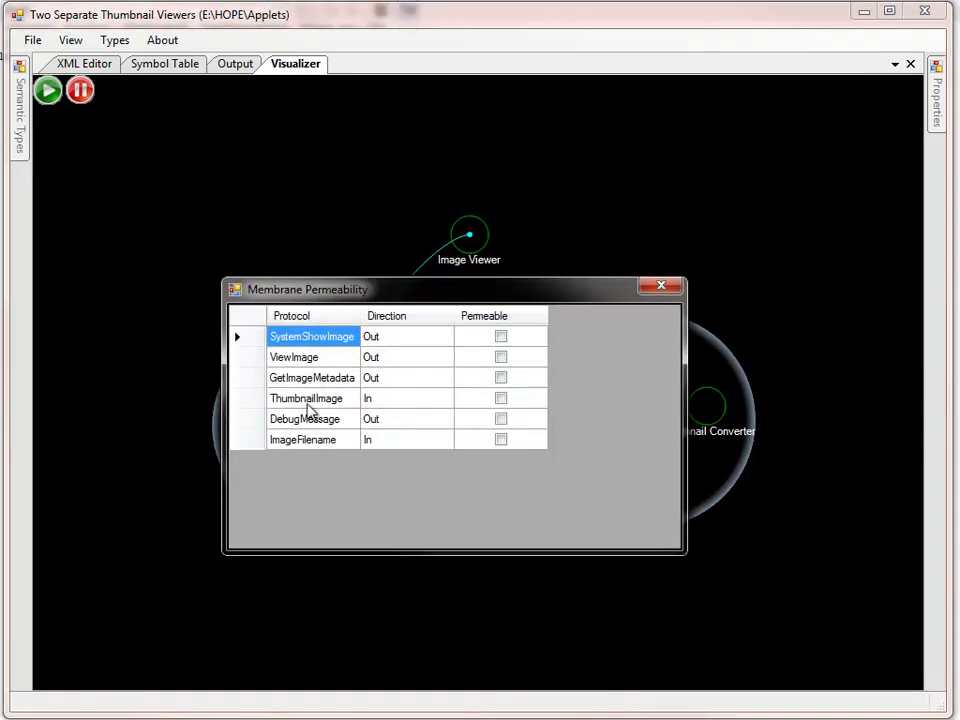
click(501, 357)
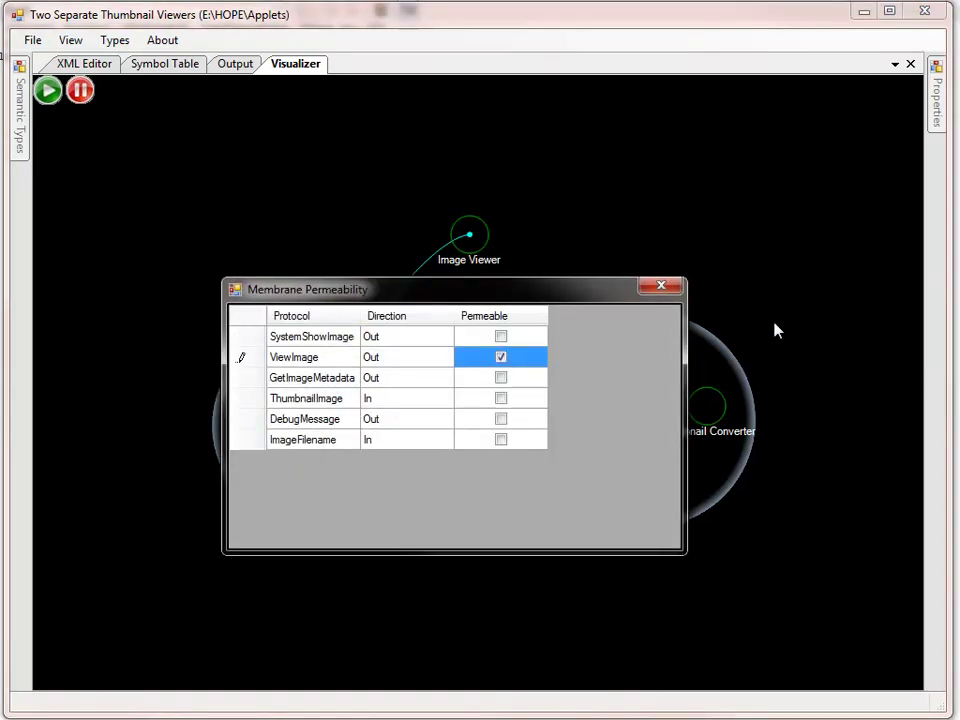
click(667, 290)
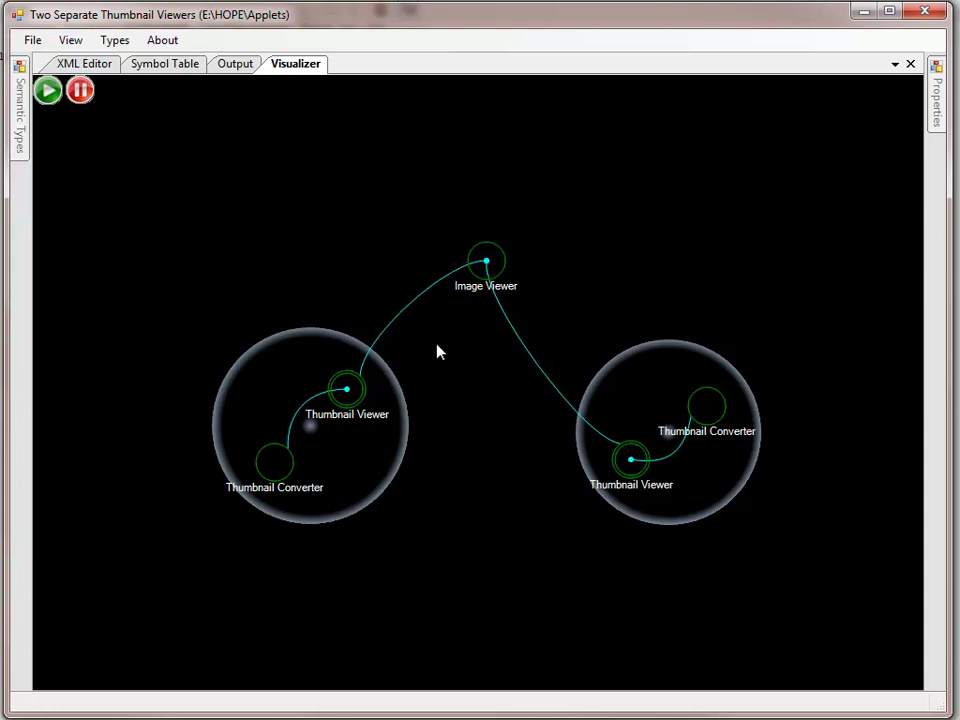
double_click(291, 384)
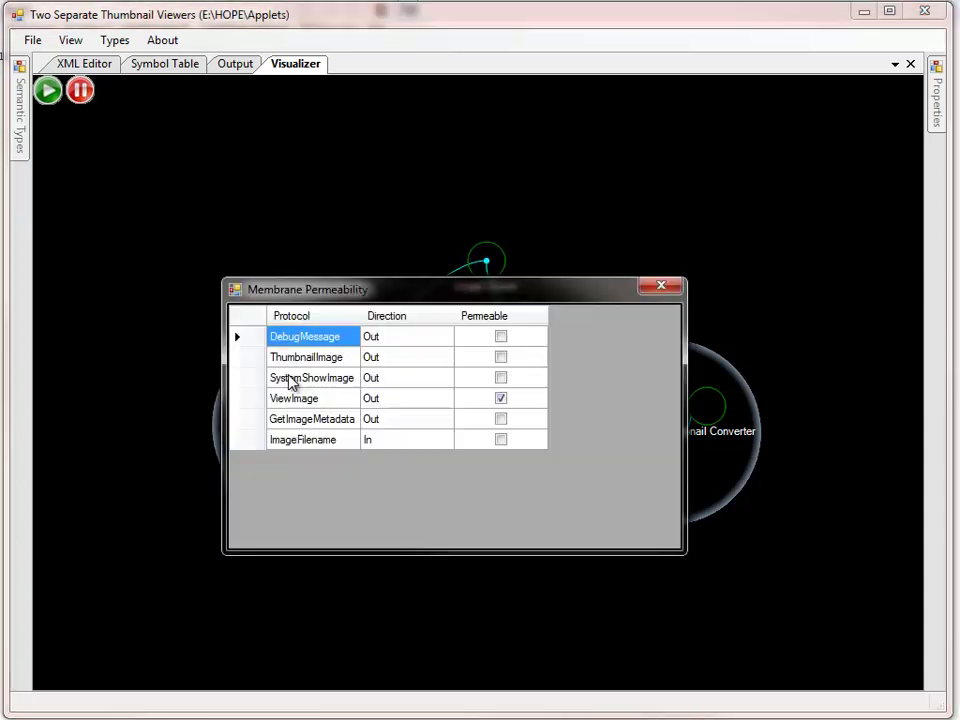
click(668, 290)
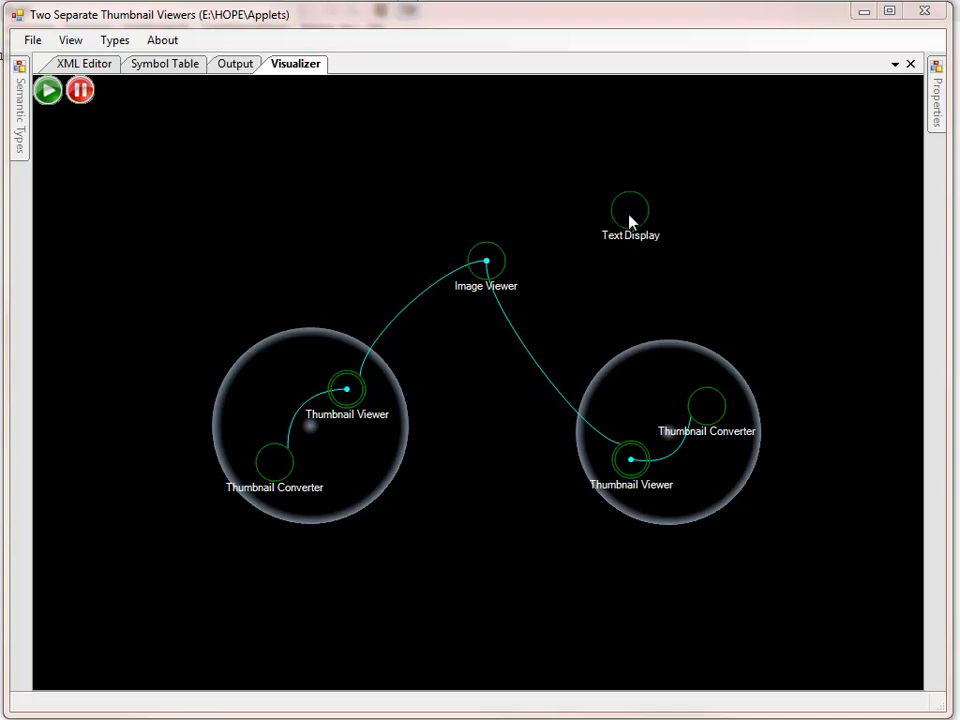
Reposition the Text Display node beside the right Thumbnail Viewer group.
mouse_move(633, 219)
mouse_down()
mouse_move(615, 251)
mouse_move(648, 415)
mouse_move(625, 328)
mouse_move(623, 339)
mouse_move(636, 229)
mouse_up()
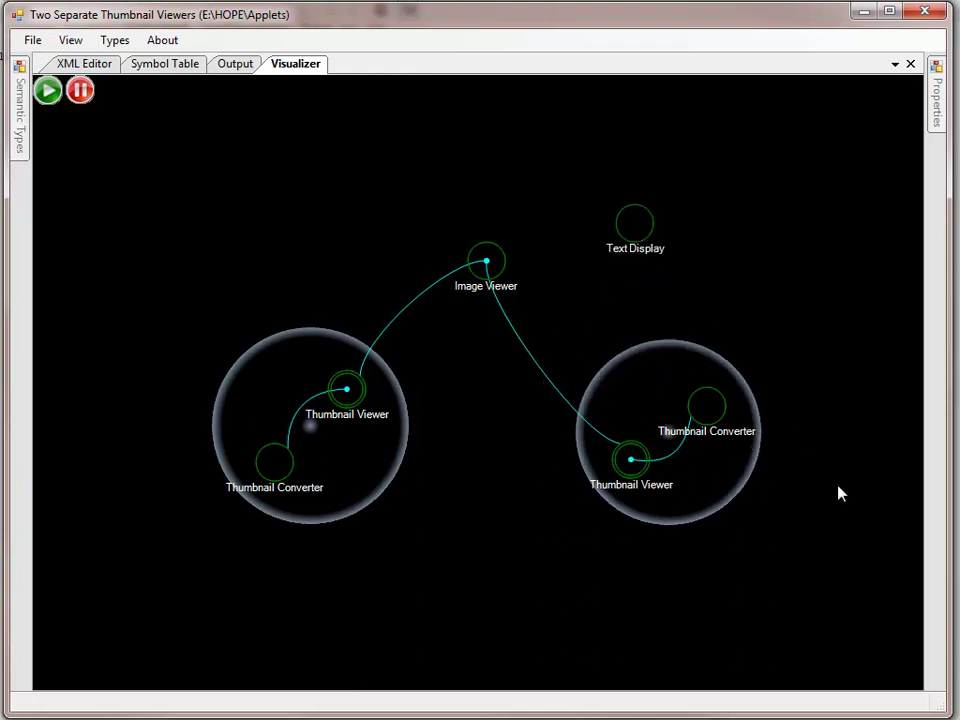